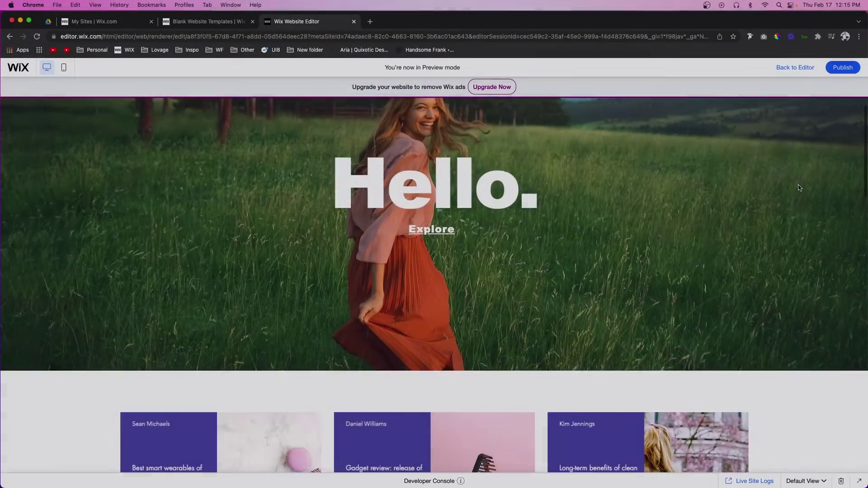
Scroll the site preview down from the Hello hero to the grid of news cards
scroll(799, 188, down, 7)
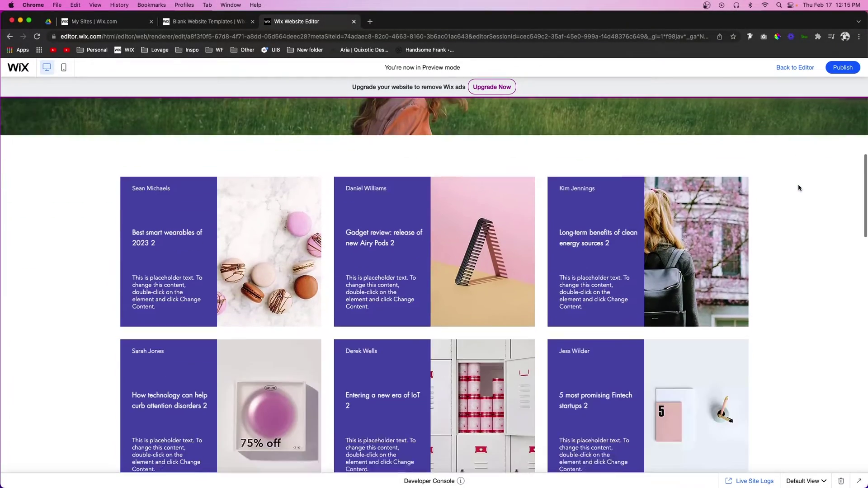
scroll(798, 188, down, 8)
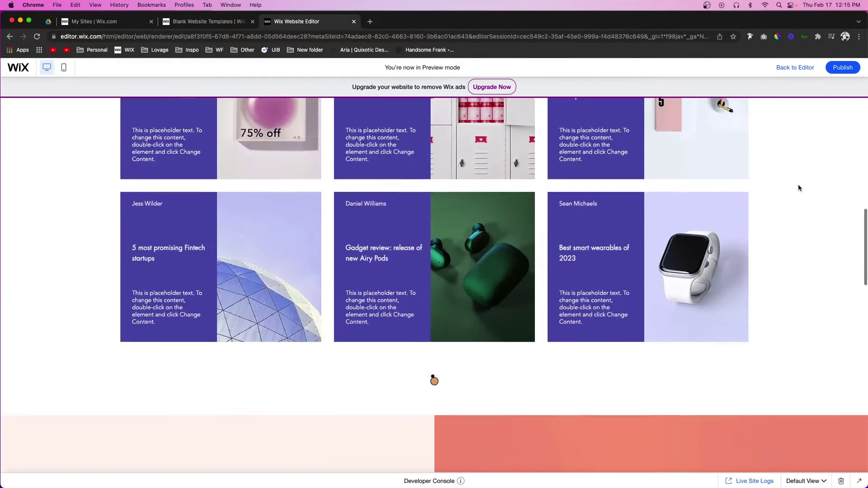
scroll(799, 183, down, 3)
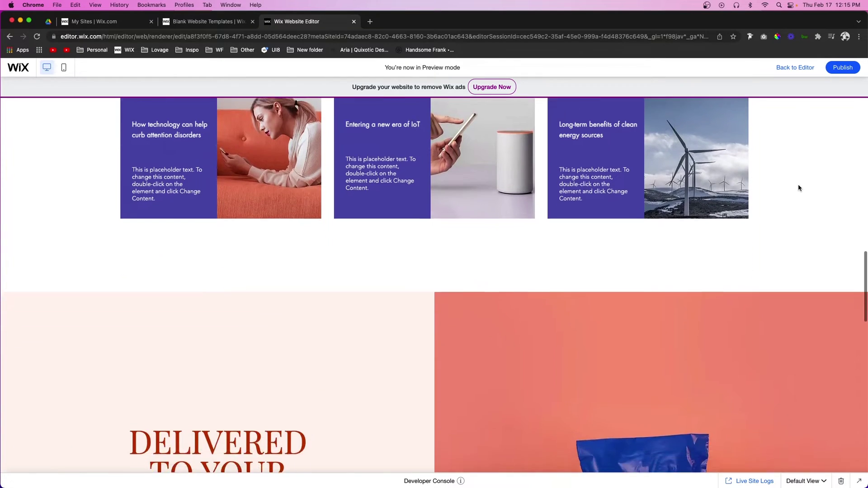
scroll(799, 183, up, 2)
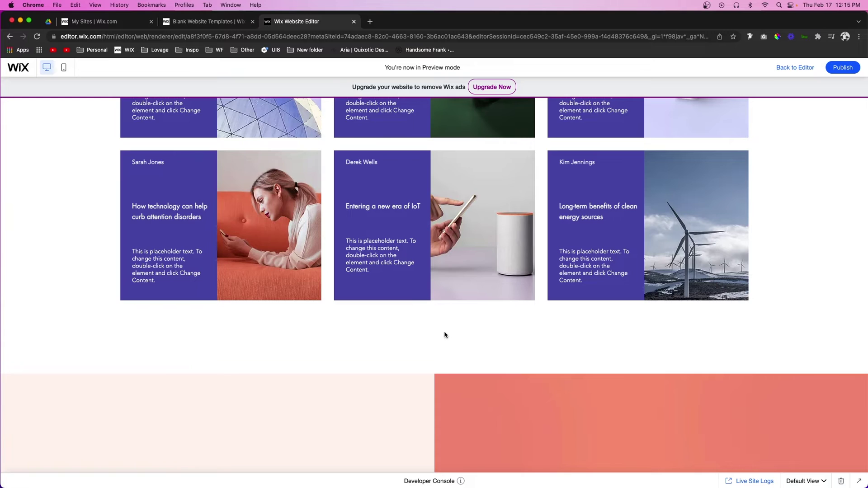
scroll(438, 343, up, 15)
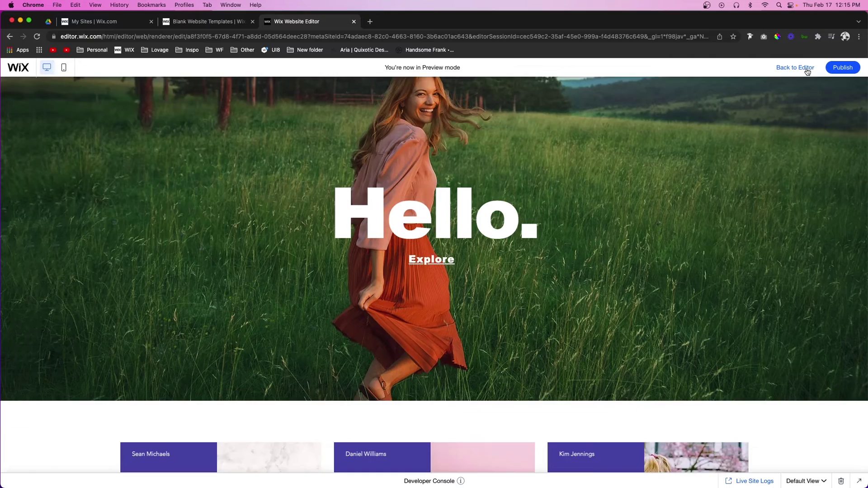
click(807, 68)
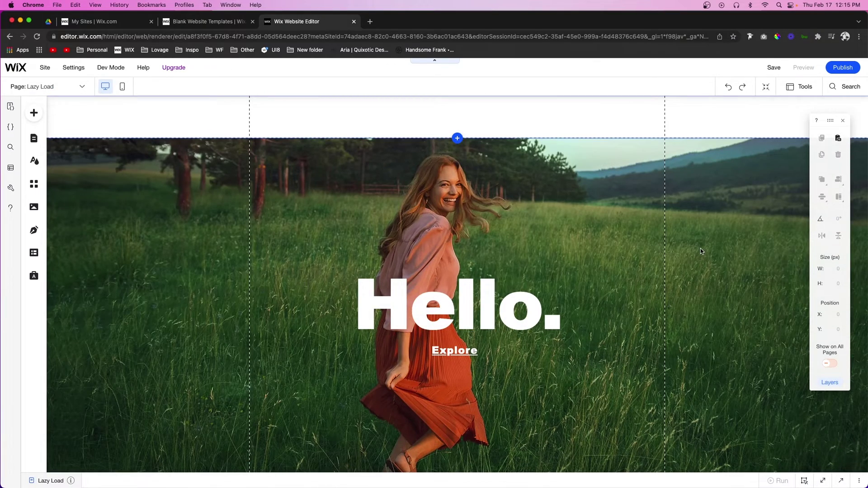
key(super+shift+p)
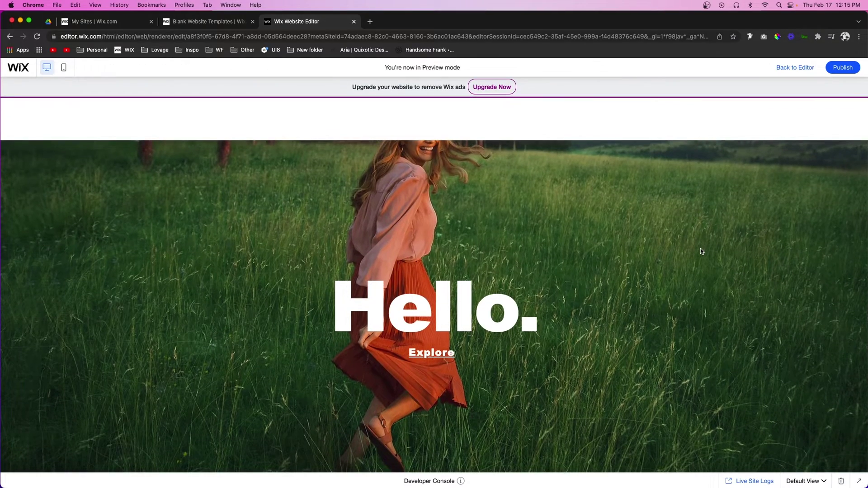
scroll(701, 251, down, 10)
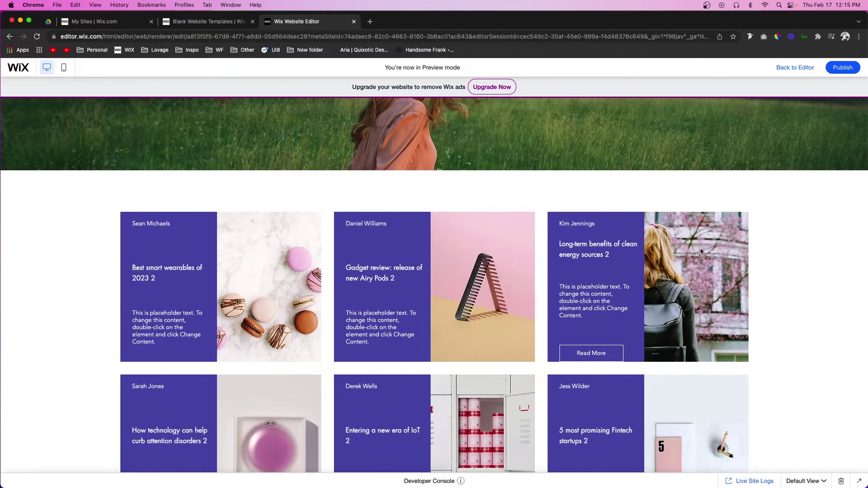
scroll(701, 251, down, 12)
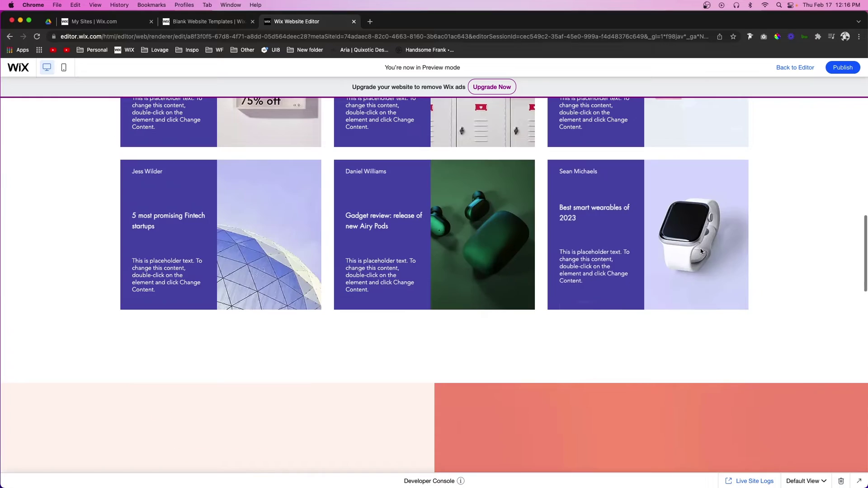
scroll(701, 251, down, 2)
scroll(701, 252, up, 15)
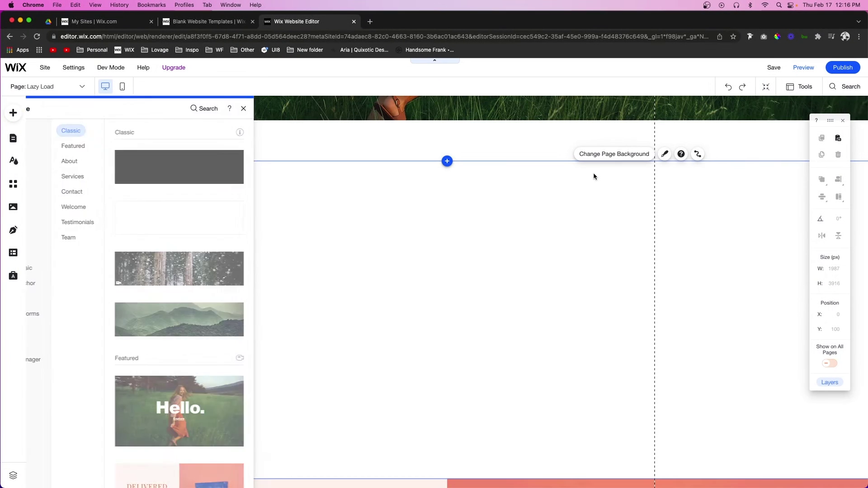
Place a hover repeater from List > Repeaters into the empty strip below the hero
click(593, 176)
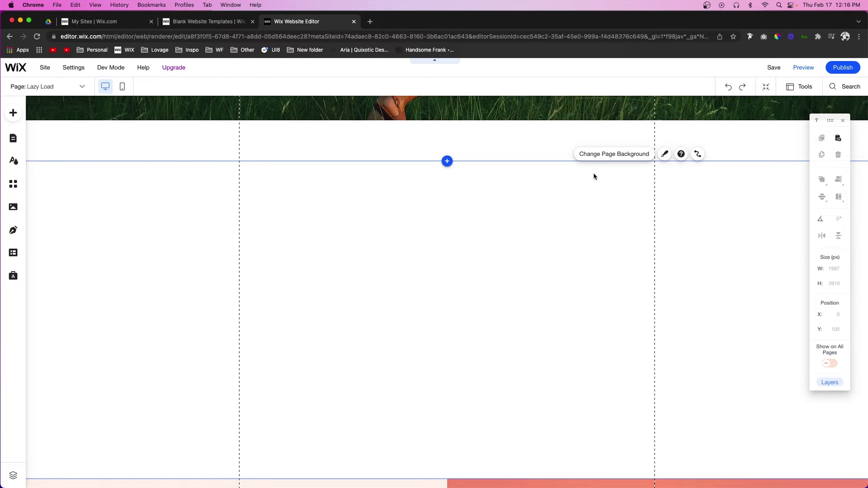
click(13, 113)
click(42, 252)
scroll(245, 330, down, 5)
scroll(245, 329, down, 8)
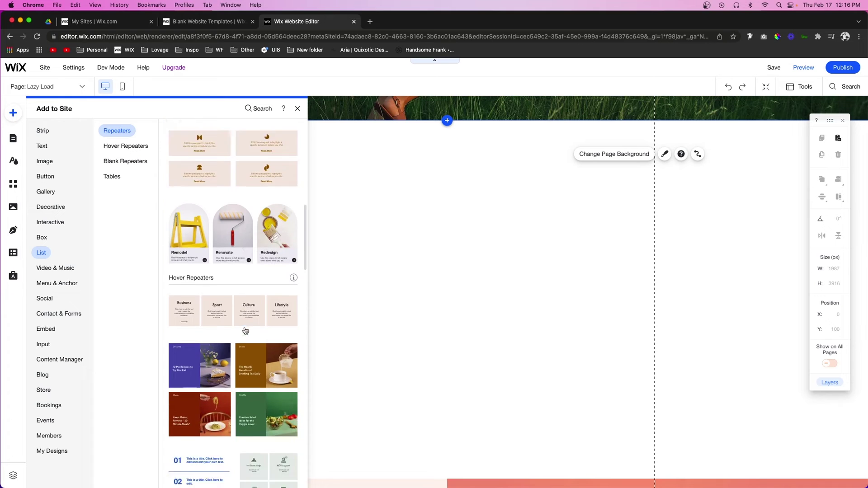
drag(215, 322, 391, 271)
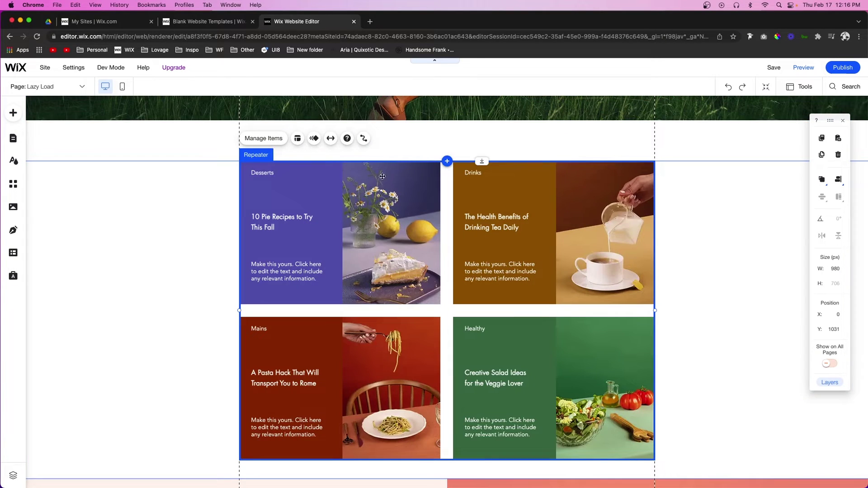
Stretch the repeater to full width with 86 px side margins and center-align its items
click(331, 139)
click(766, 199)
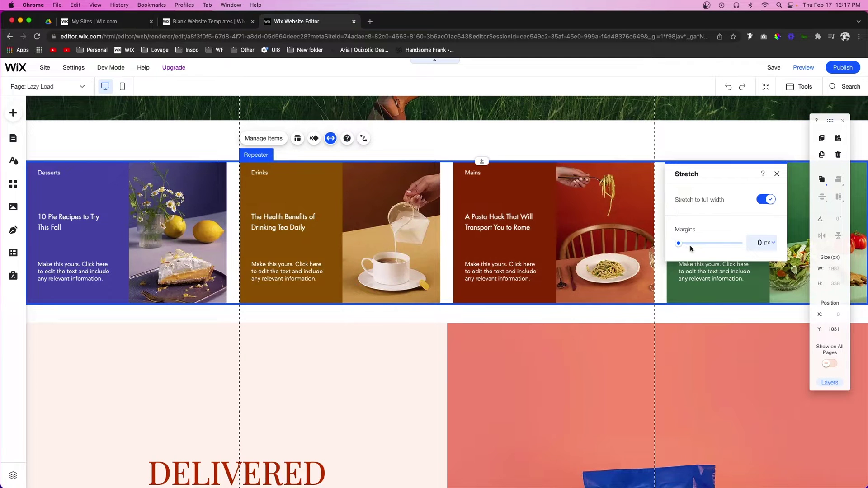
drag(683, 245, 707, 246)
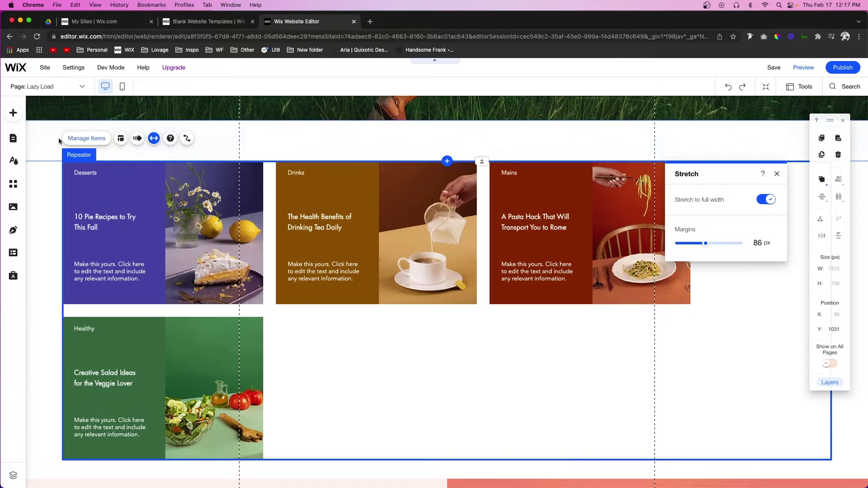
click(119, 140)
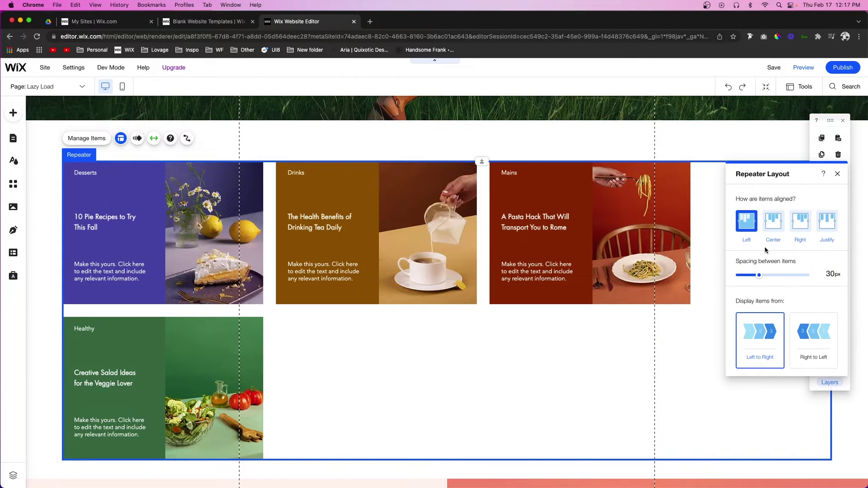
click(772, 224)
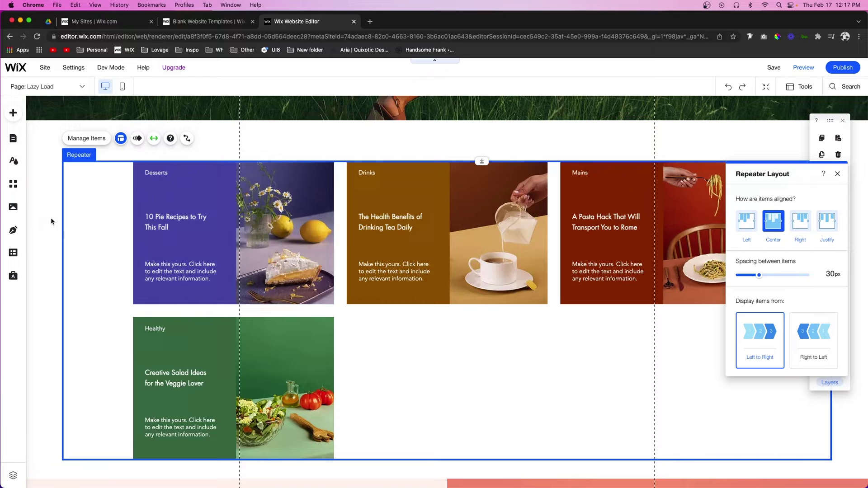
click(16, 255)
click(61, 150)
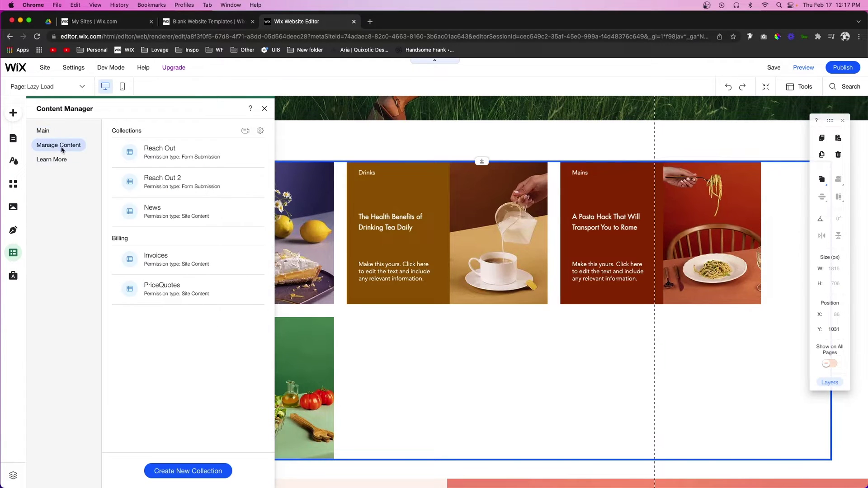
click(175, 212)
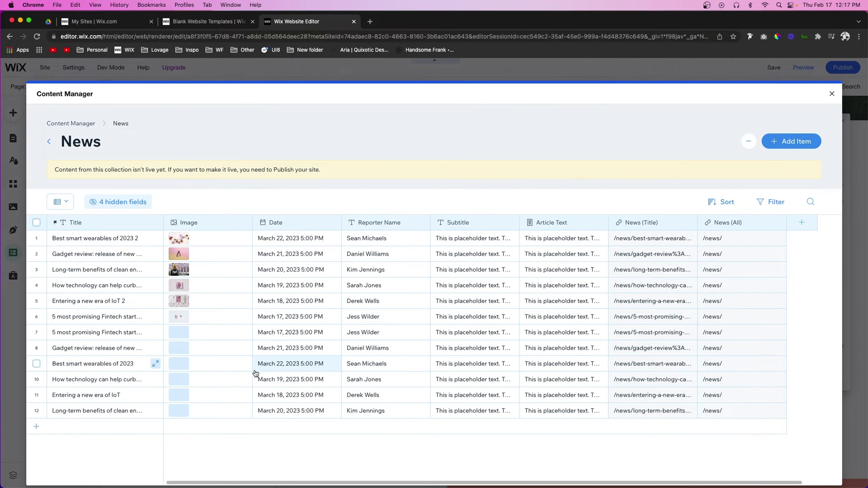
click(832, 93)
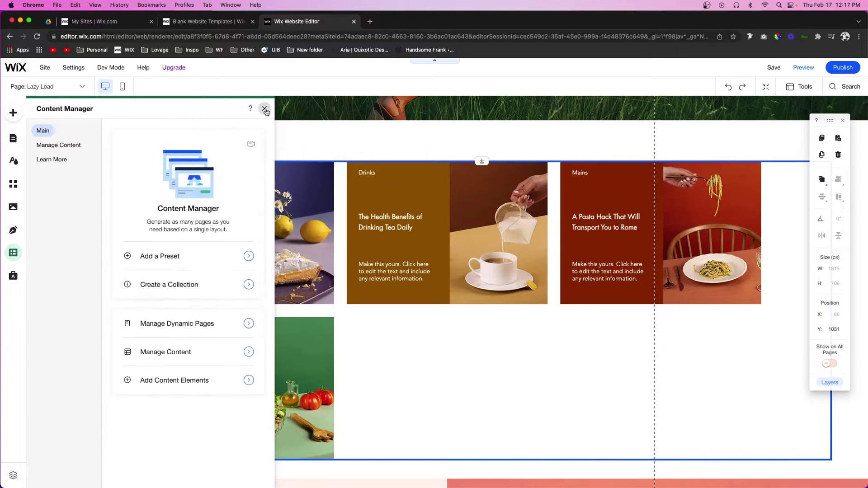
click(13, 253)
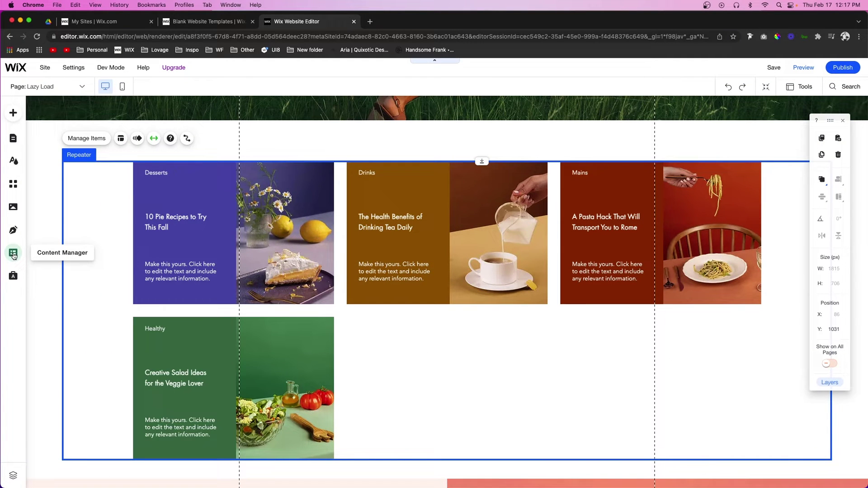
click(13, 253)
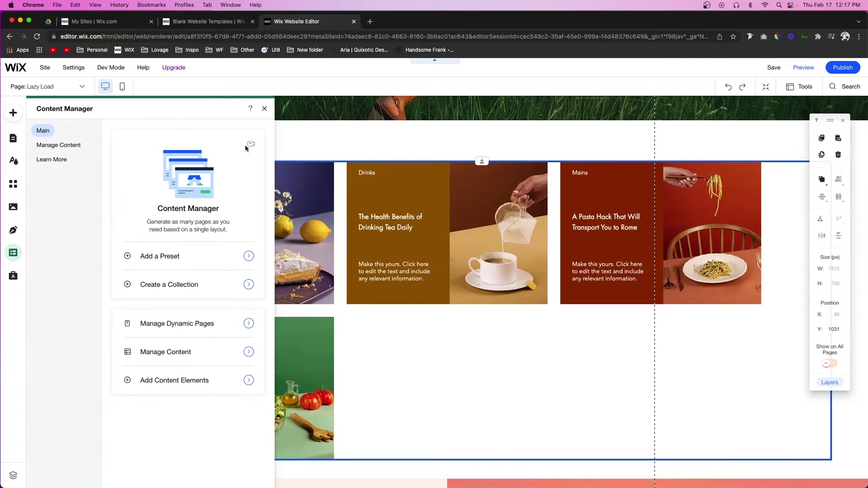
click(70, 130)
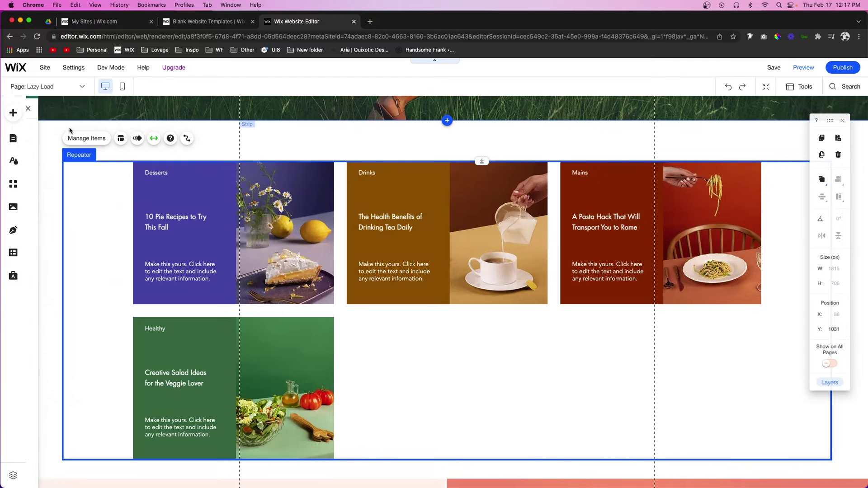
click(13, 114)
click(59, 314)
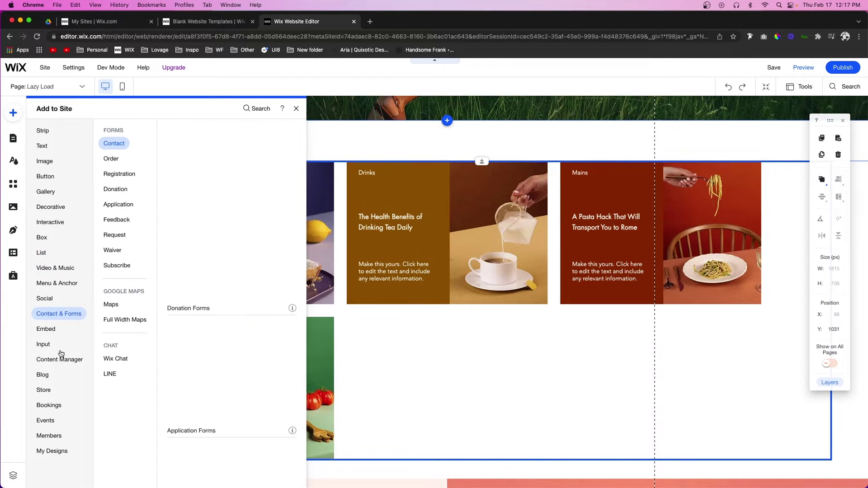
click(60, 361)
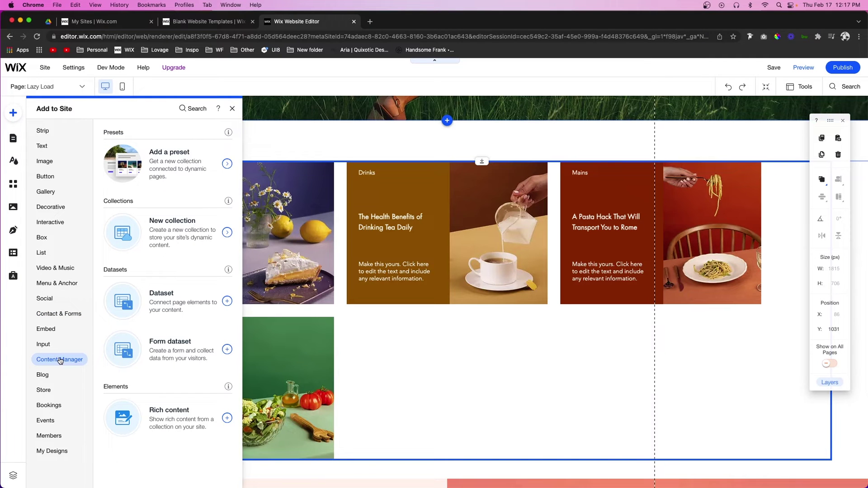
click(173, 234)
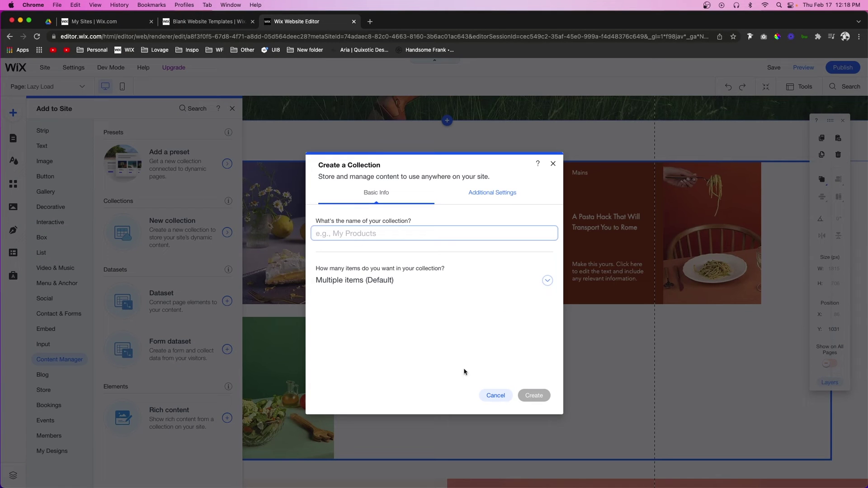
click(496, 395)
click(169, 173)
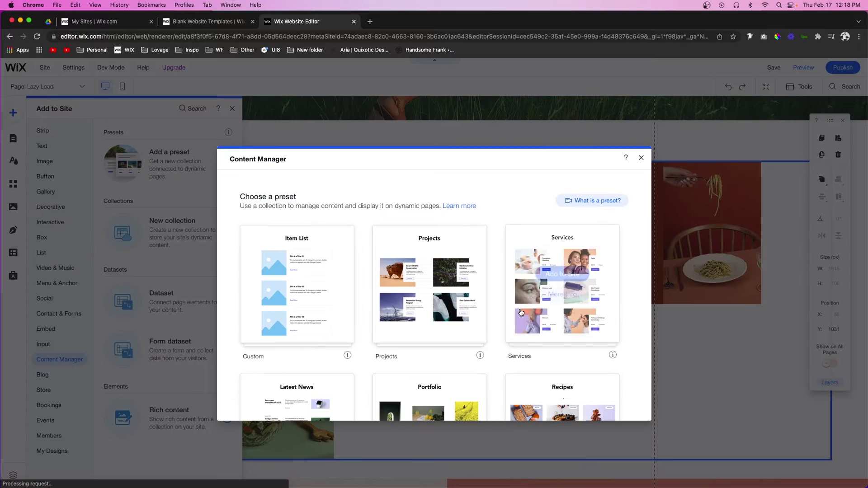
scroll(497, 284, down, 7)
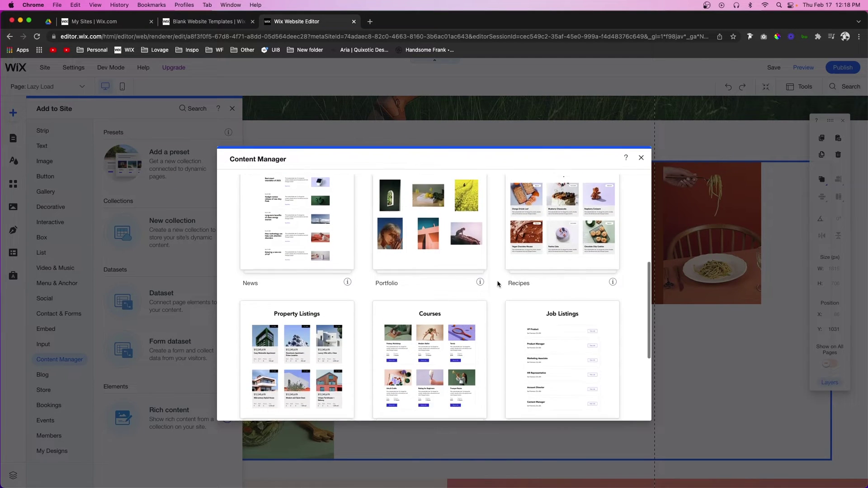
scroll(497, 284, up, 3)
mouse_move(290, 248)
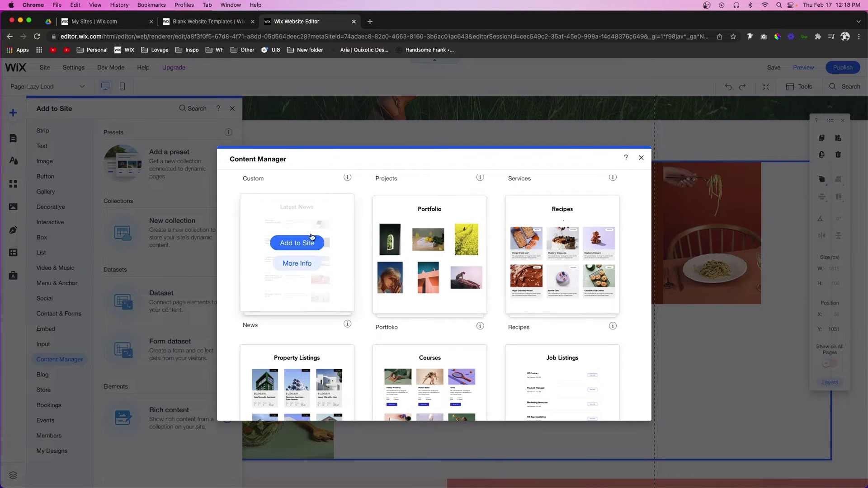
click(641, 157)
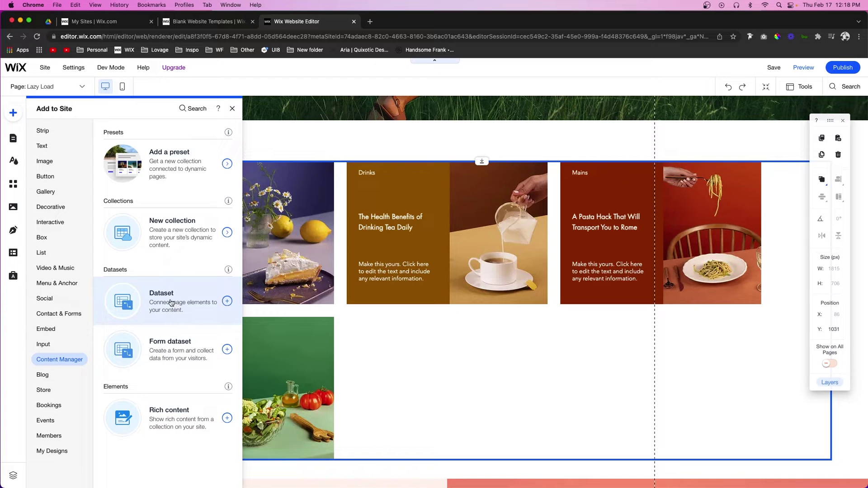
Add a dataset beside the repeater, connected to the News collection and displaying 3 items
drag(163, 307, 105, 189)
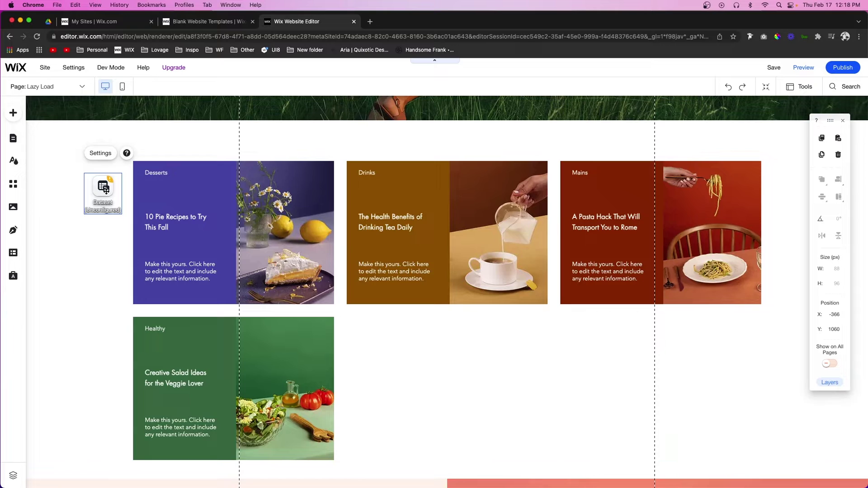
click(98, 153)
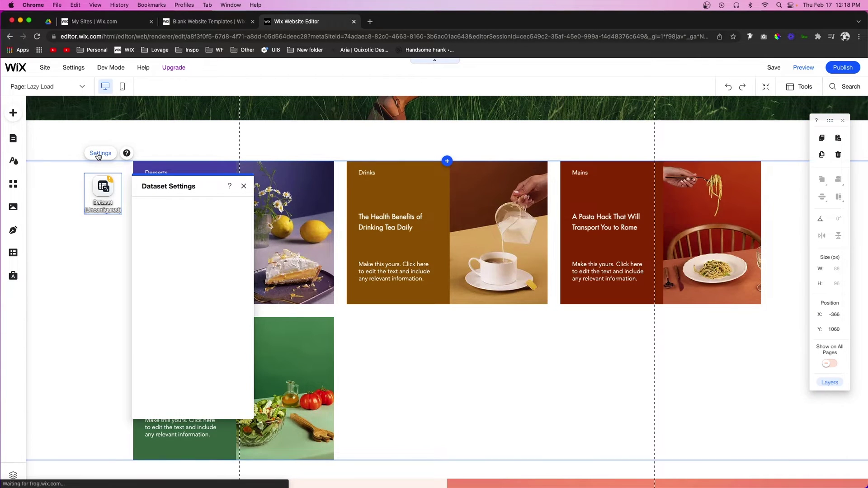
click(175, 218)
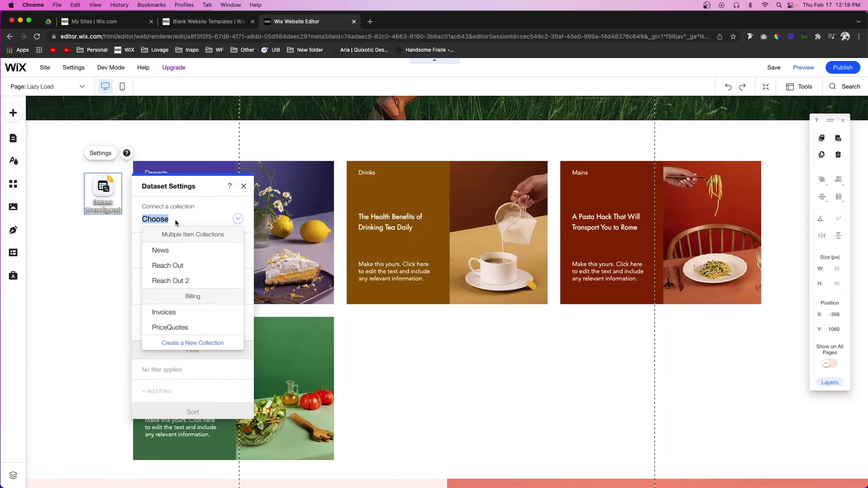
click(166, 251)
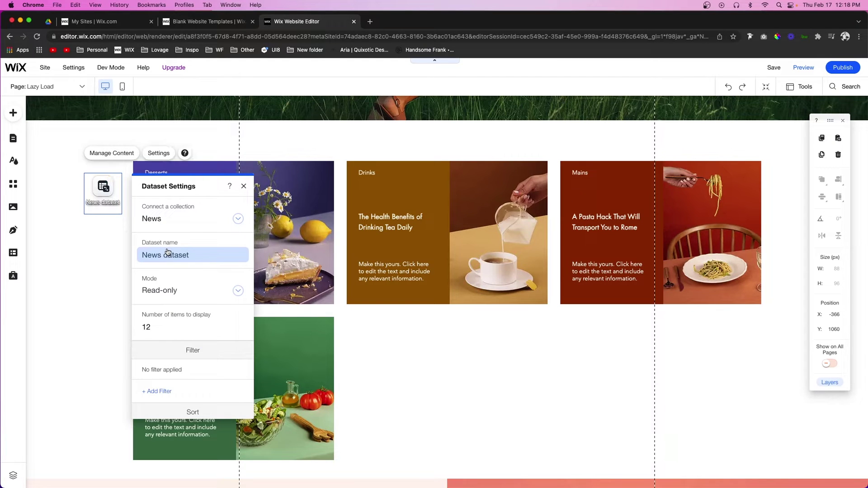
click(162, 326)
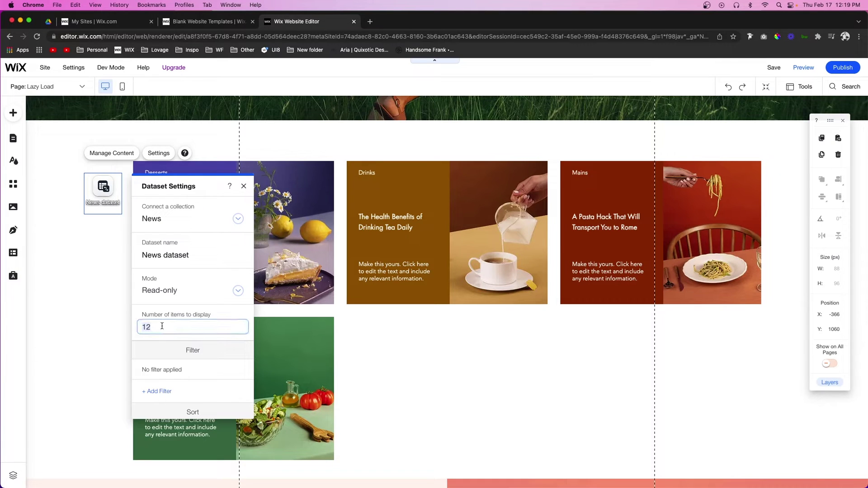
text(3)
key(Return)
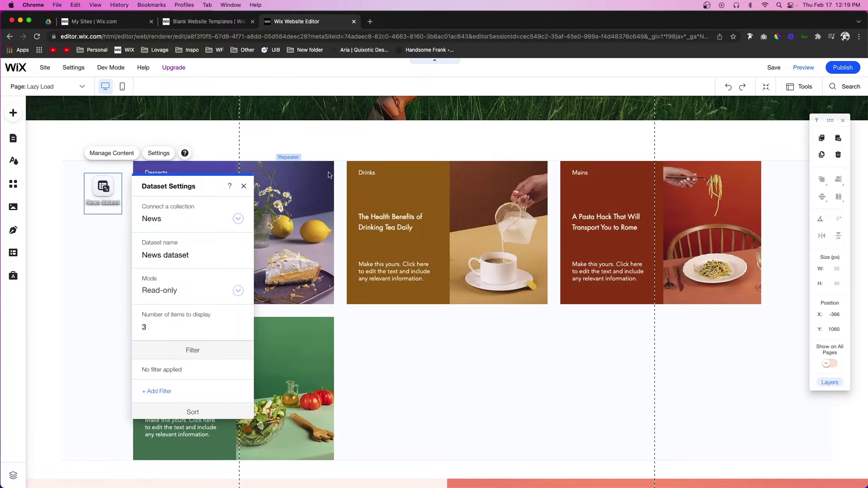
click(244, 186)
click(630, 327)
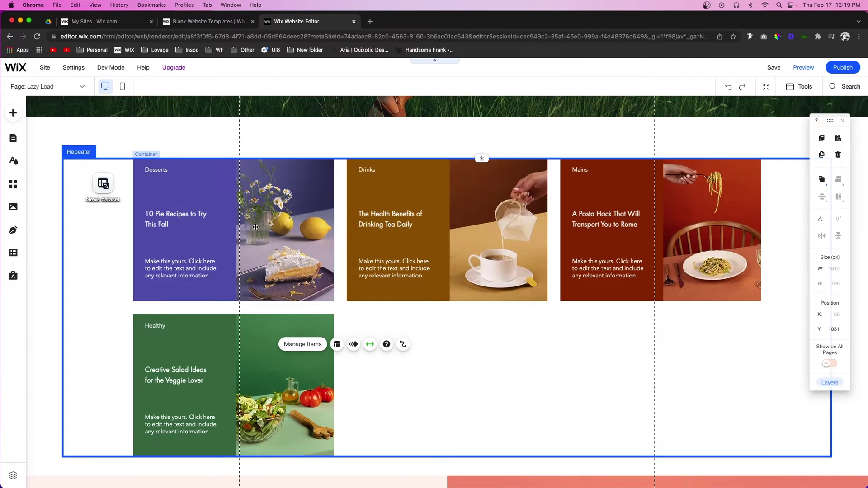
Connect the Desserts card image to the News dataset's Image field
click(272, 207)
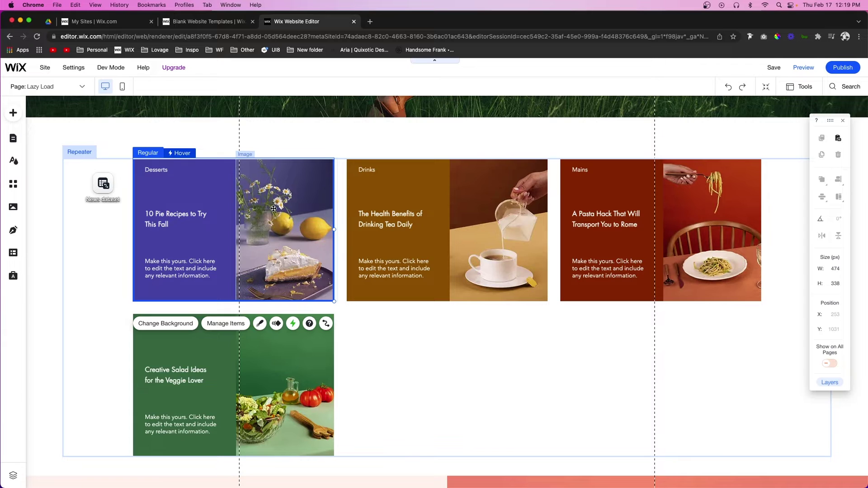
click(272, 207)
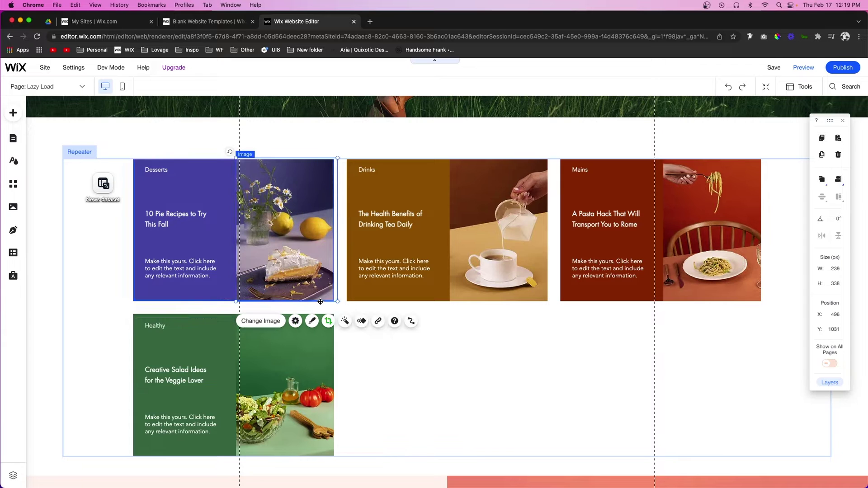
click(411, 322)
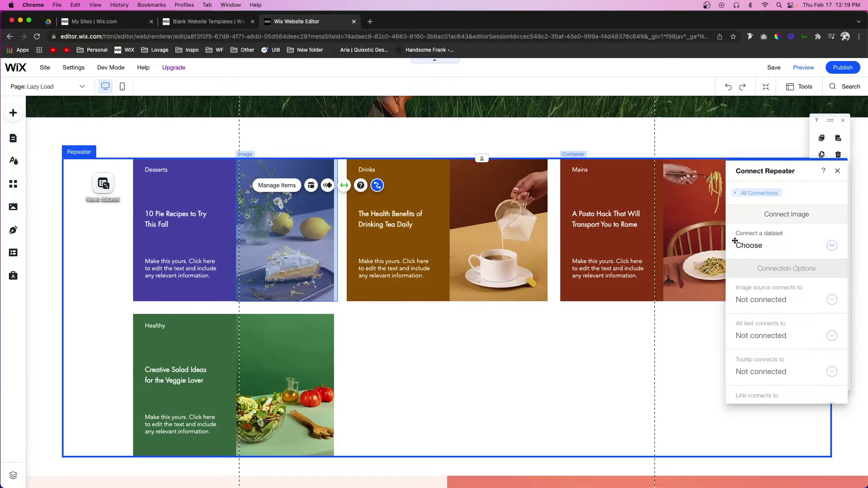
click(757, 245)
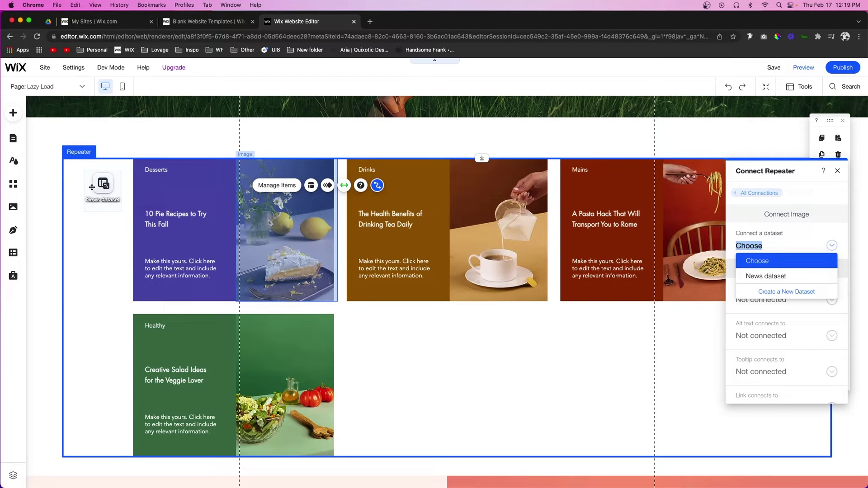
click(768, 280)
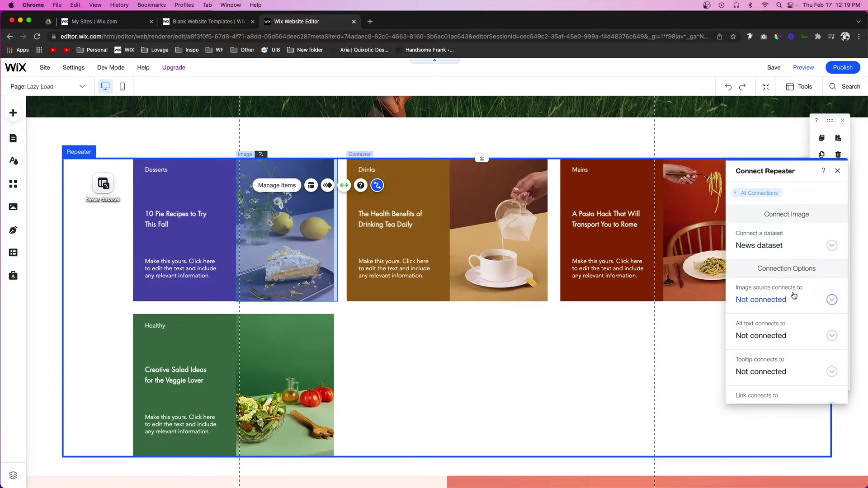
click(764, 302)
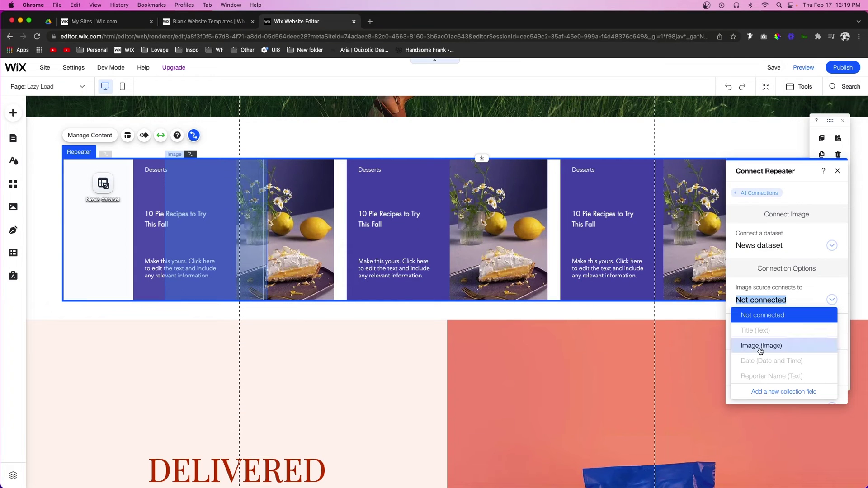
click(753, 349)
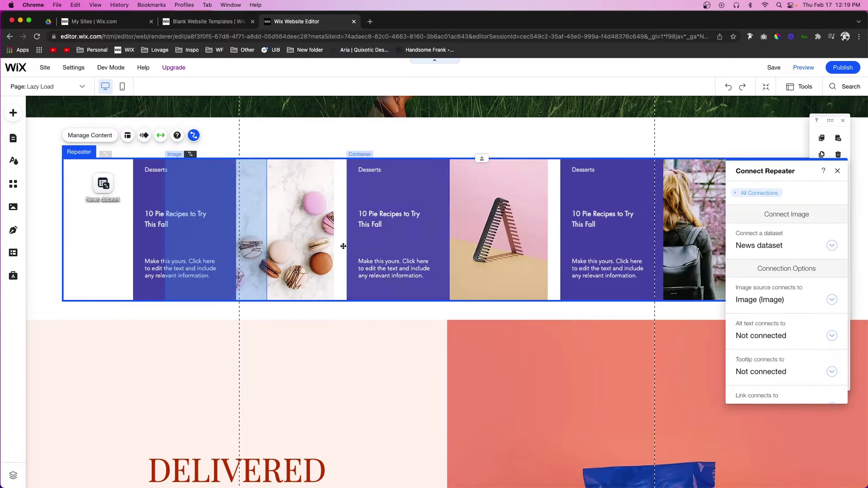
click(302, 153)
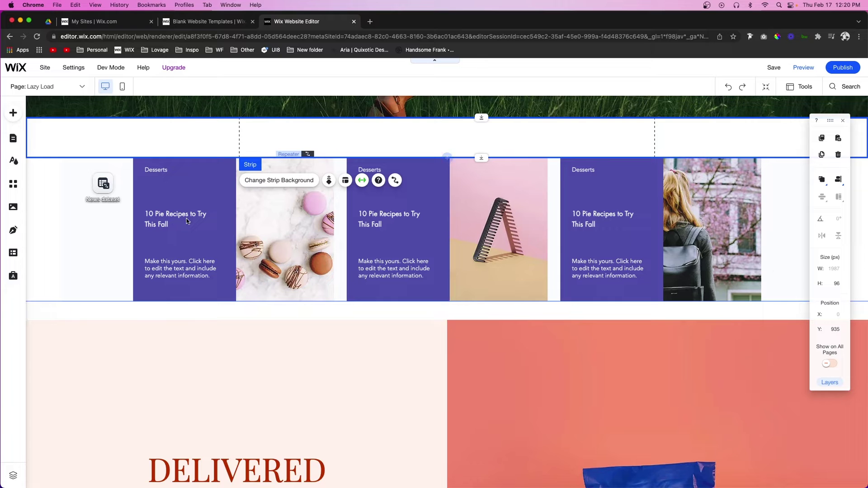
Bind the first card's Desserts label to the News Reporter Name field
click(158, 171)
click(154, 171)
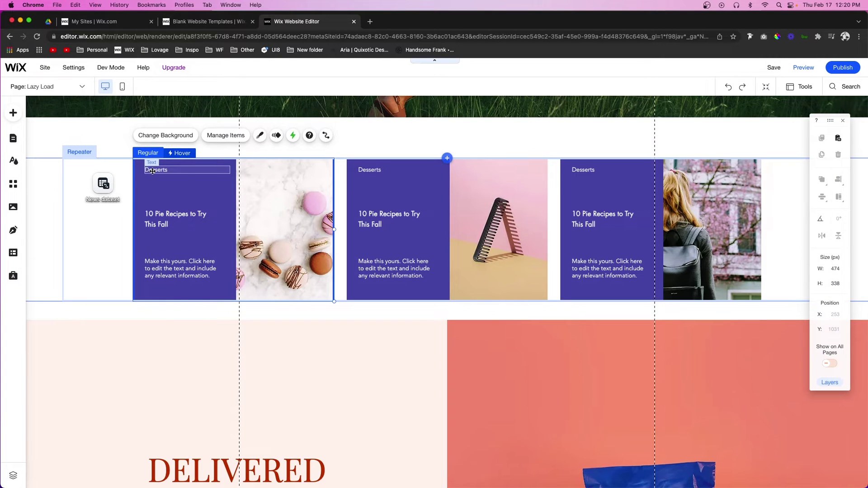
click(152, 171)
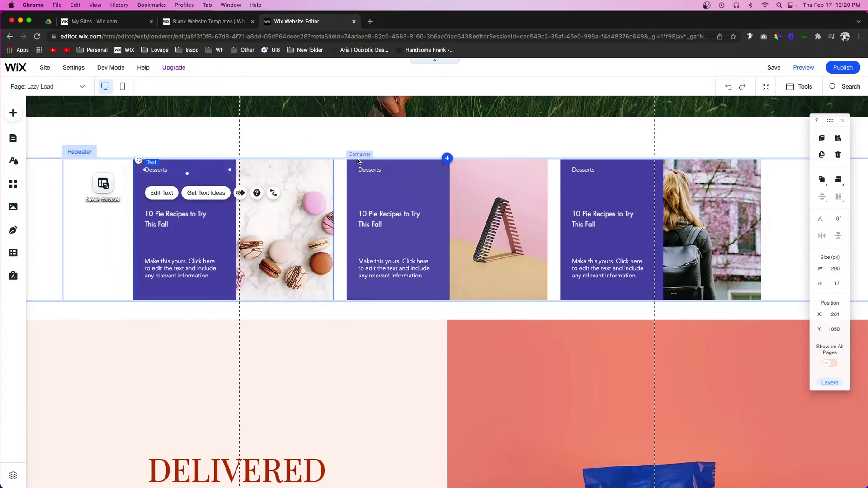
click(273, 193)
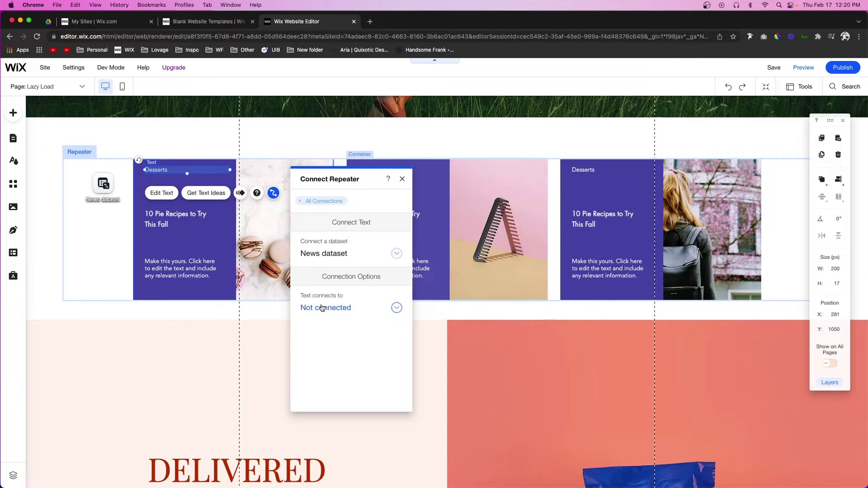
click(321, 308)
scroll(355, 366, down, 2)
scroll(354, 367, up, 1)
click(322, 377)
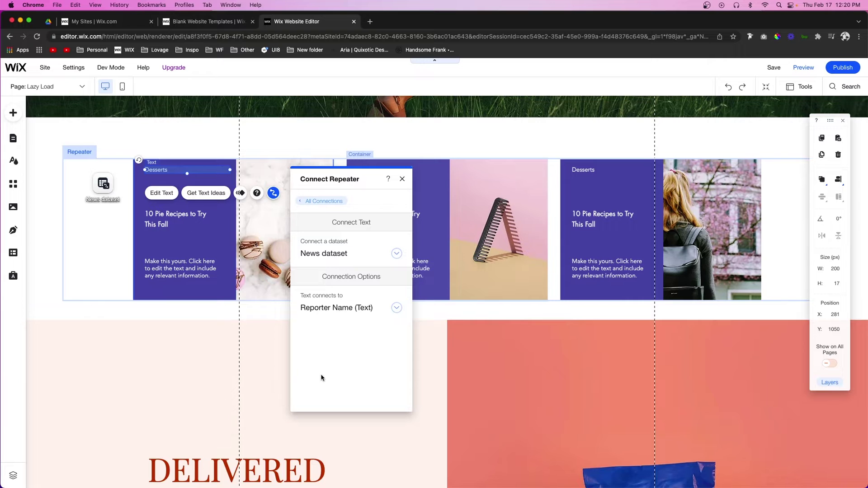
Bind the card title '10 Pie Recipes to Try This Fall' to the Title field
click(168, 220)
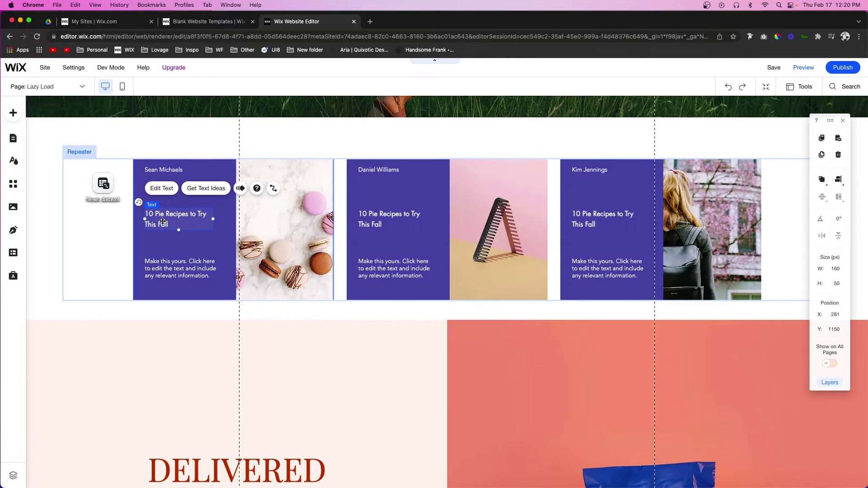
click(273, 188)
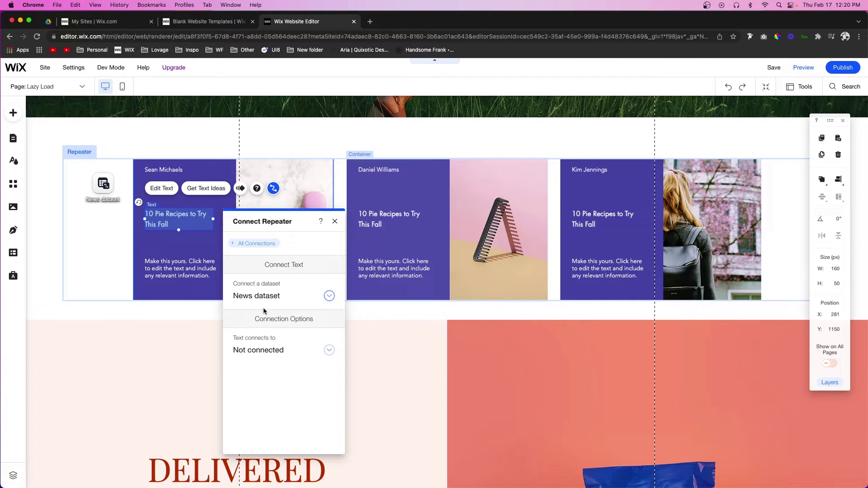
click(250, 353)
click(257, 382)
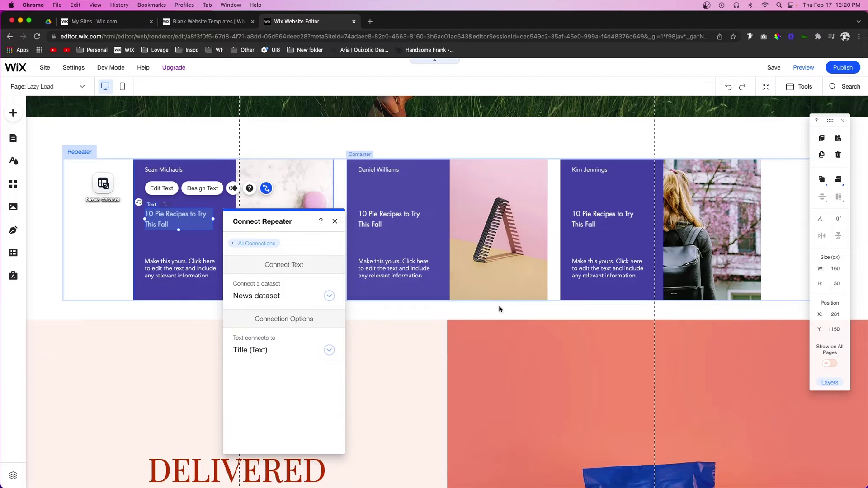
Bind the card body text to the Subtitle field
click(179, 271)
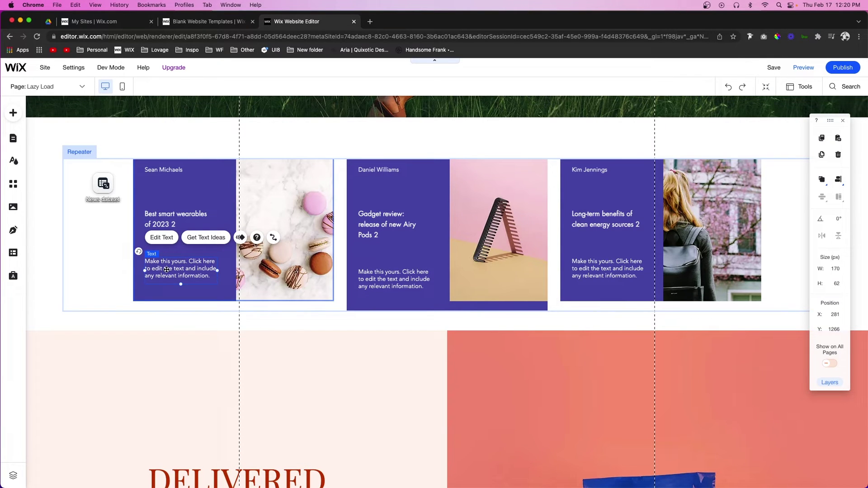
click(273, 237)
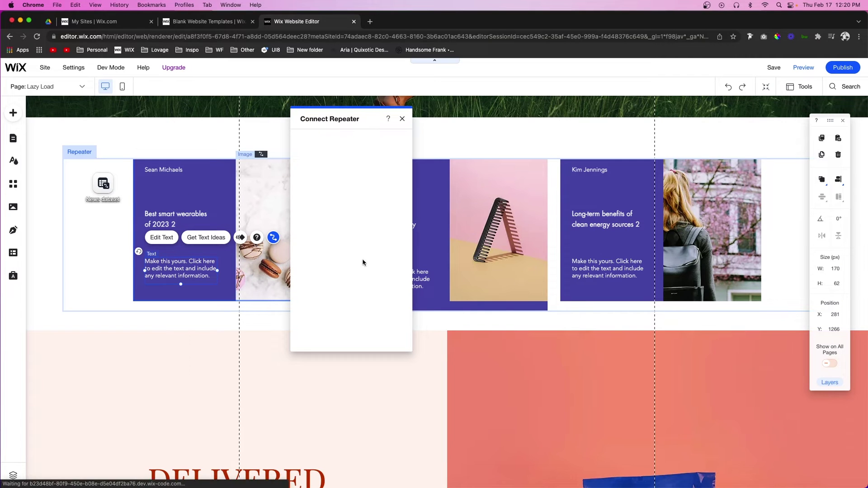
click(330, 248)
scroll(326, 312, down, 3)
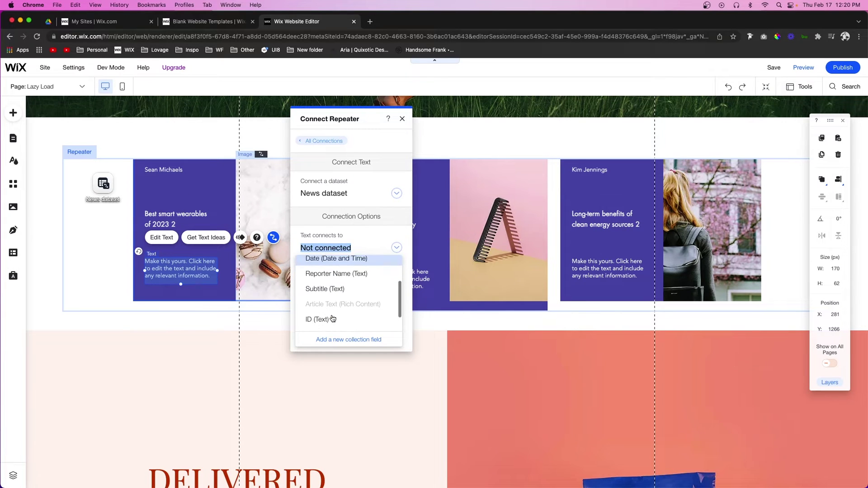
click(322, 282)
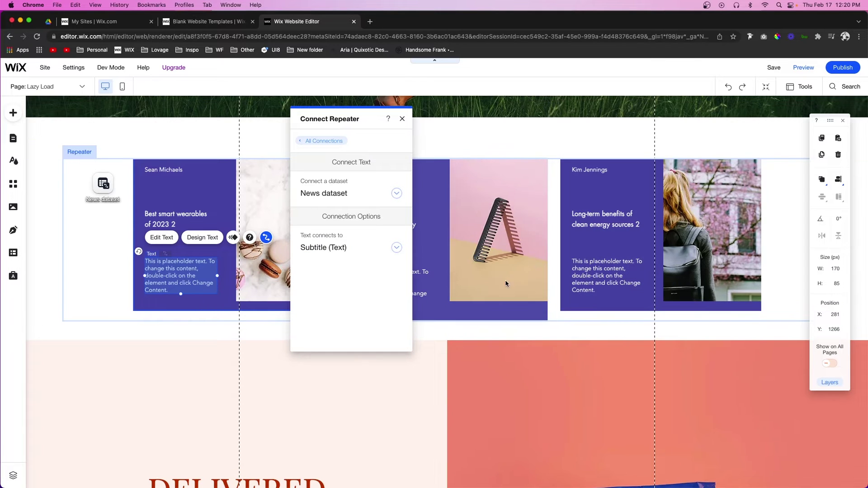
click(496, 261)
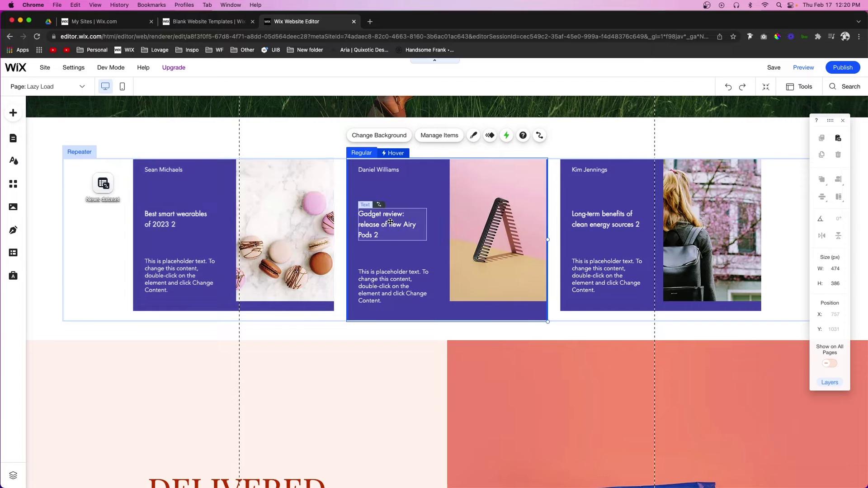
Widen the middle card's title box and move its body text up under the title
click(427, 226)
drag(430, 224, 434, 224)
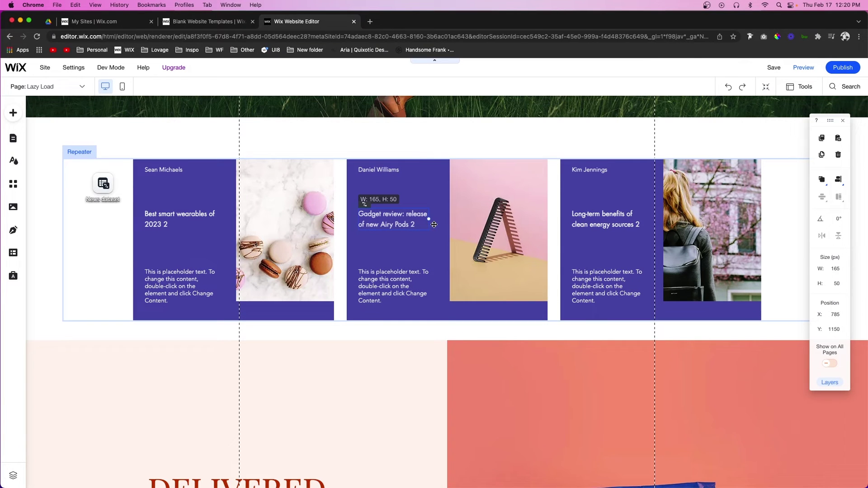
click(394, 281)
drag(394, 281, 392, 269)
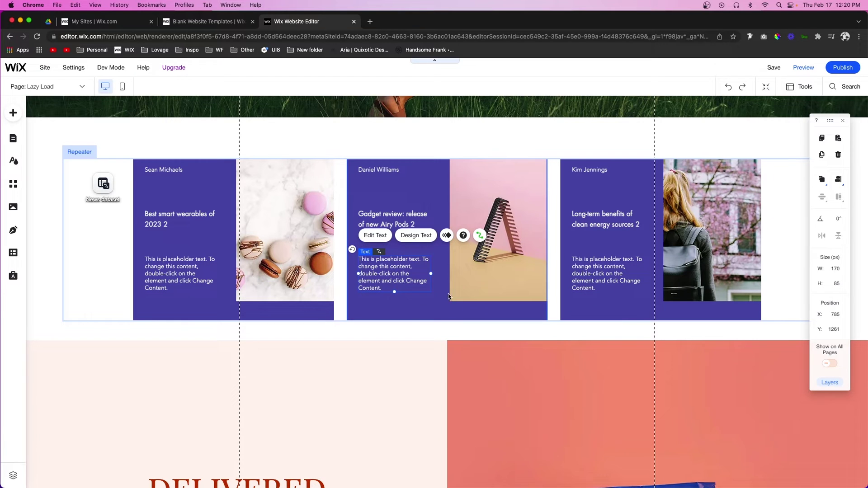
Set the repeater card height to 338
click(467, 288)
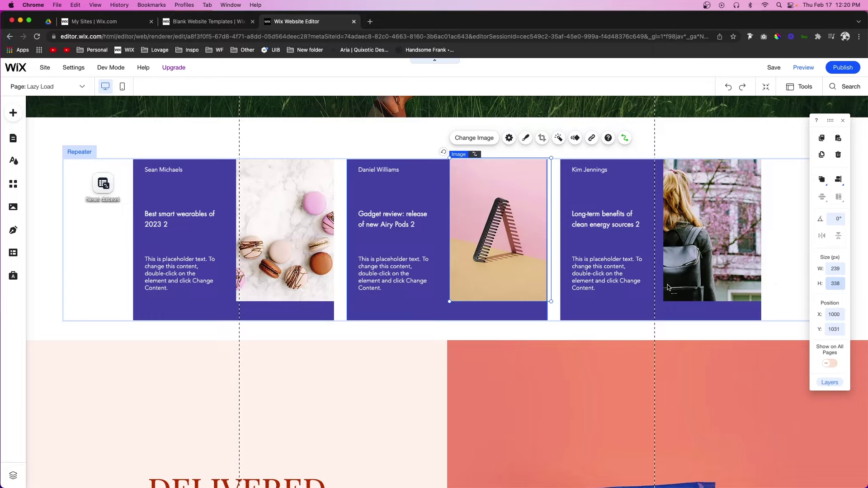
click(468, 308)
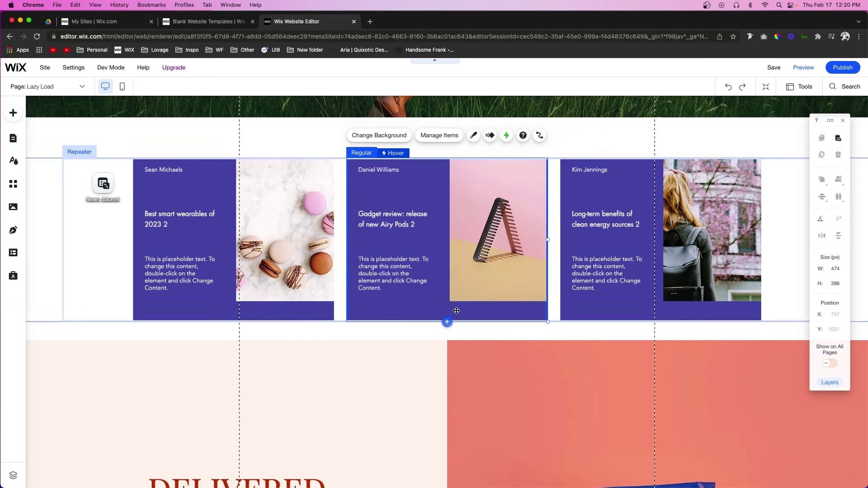
click(835, 284)
text(338)
key(Return)
Enlarge the first card's macaron image to fill the card's height
click(235, 304)
click(237, 300)
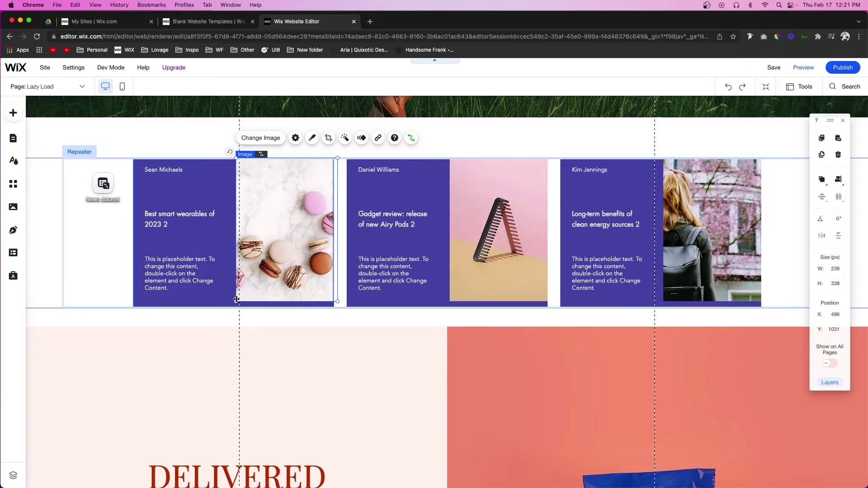
drag(236, 301, 229, 306)
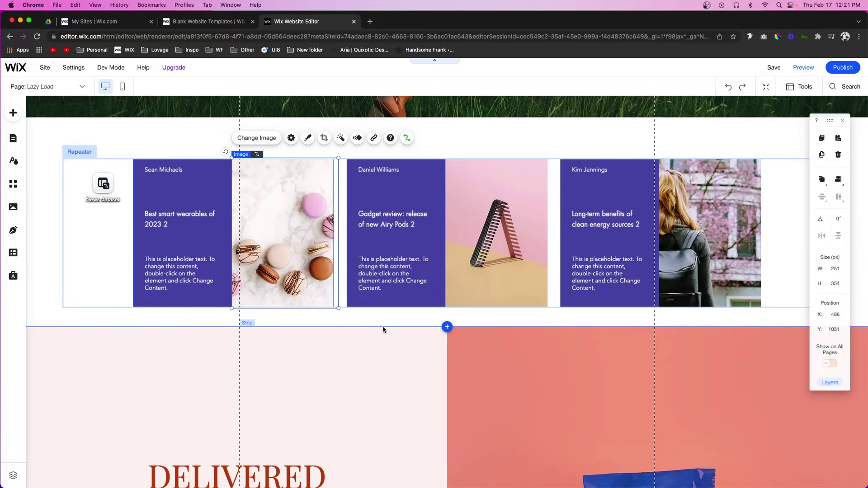
click(432, 322)
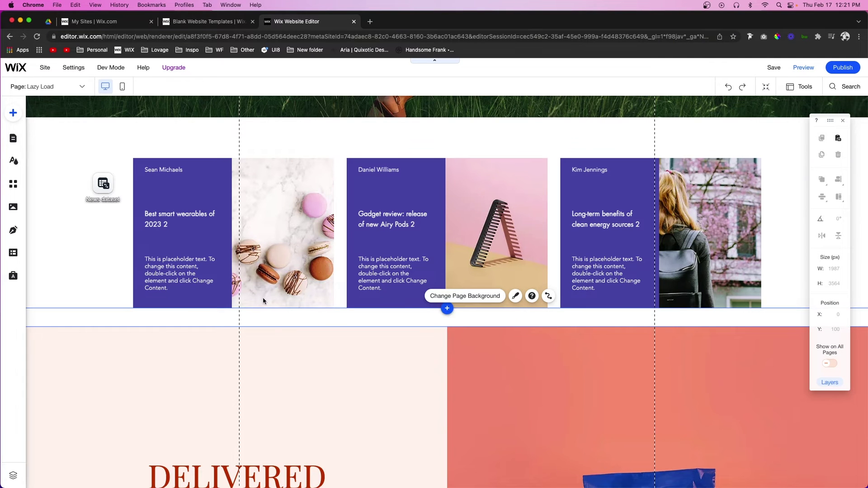
Add a blank strip below the repeater and place the loader image from Site Files in it
click(447, 310)
click(184, 223)
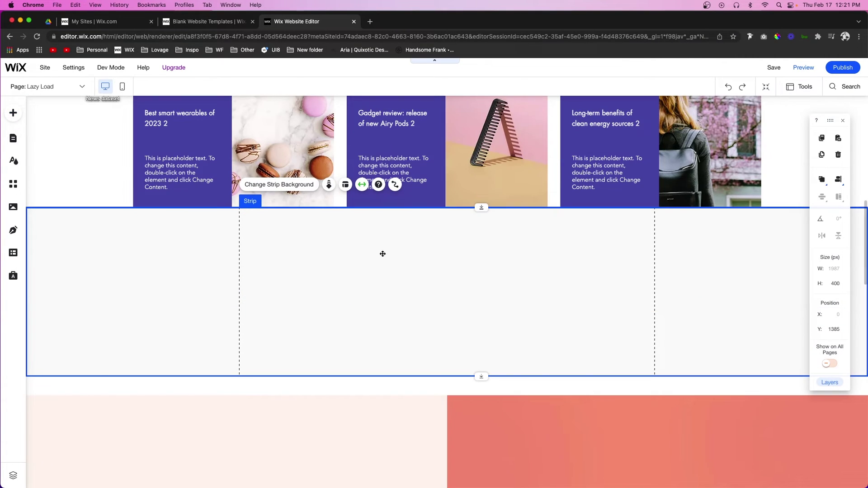
click(276, 184)
click(68, 197)
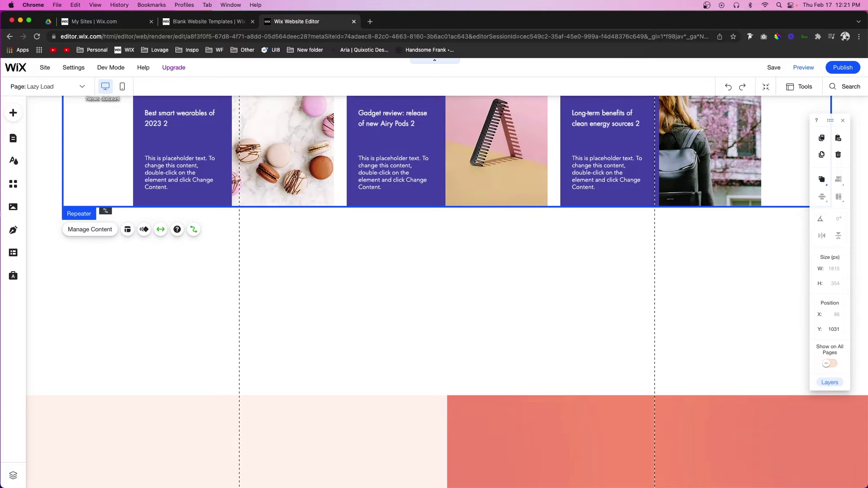
click(13, 207)
drag(54, 252, 447, 245)
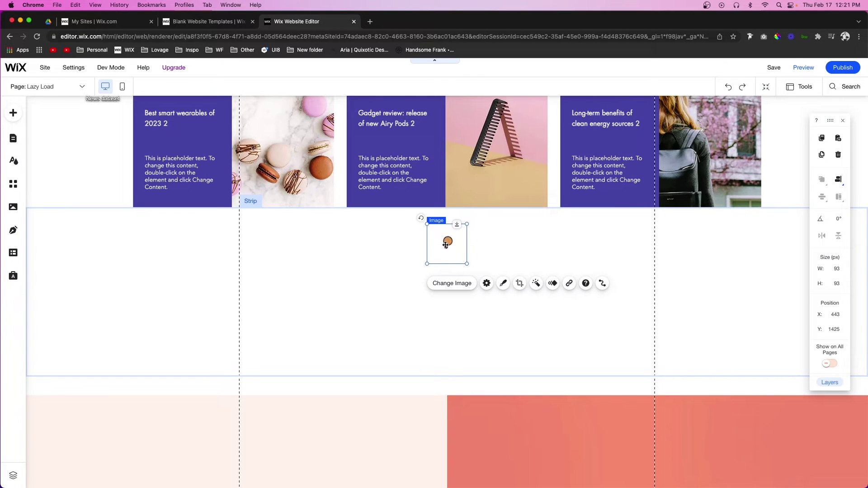
Shorten the new strip to a 179 px band
click(479, 314)
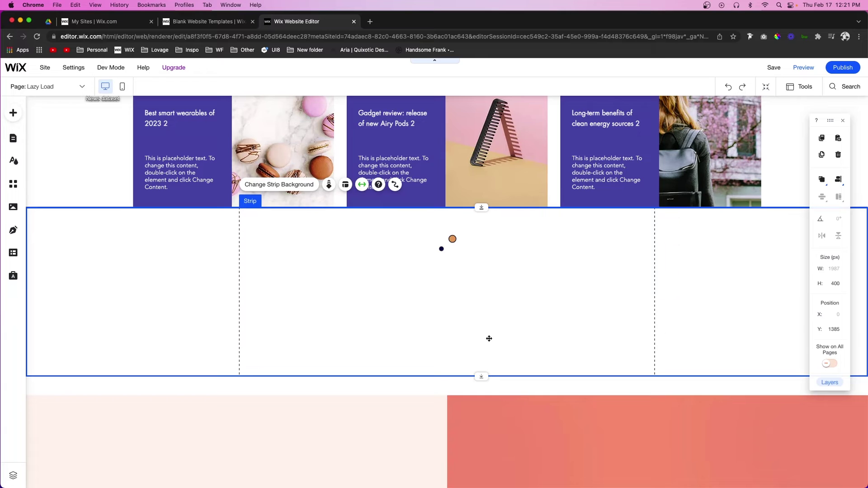
drag(480, 376, 478, 283)
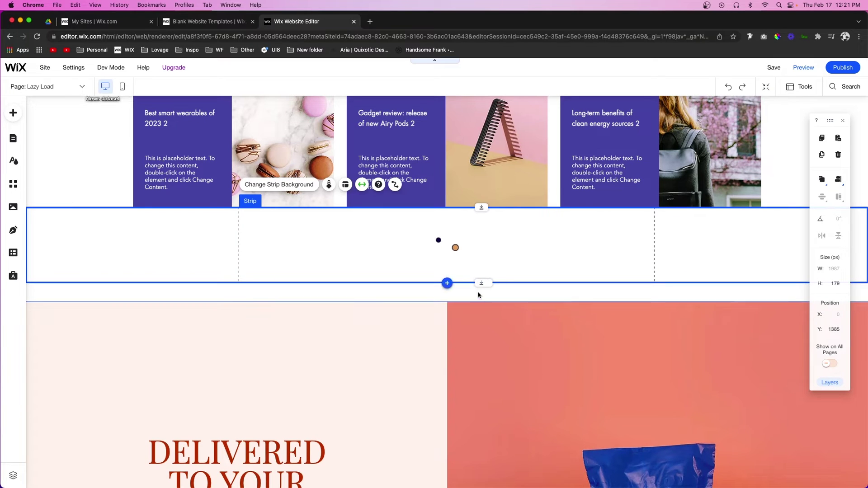
click(473, 314)
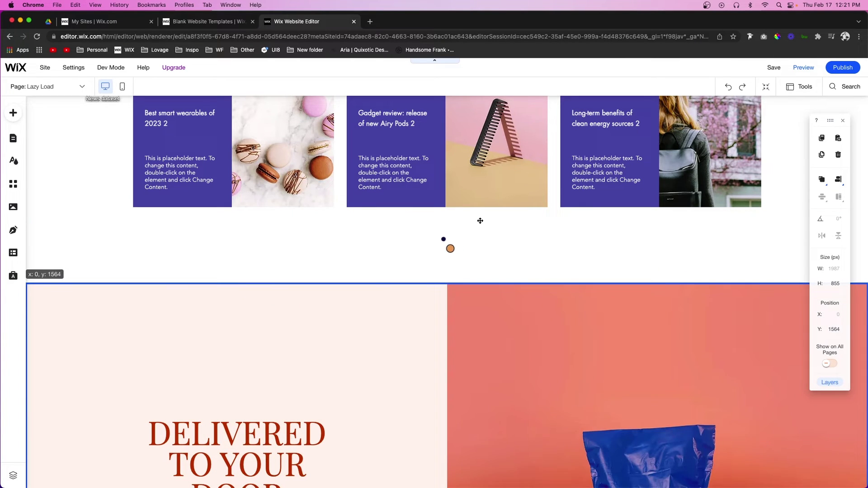
Bring up the Velo Dev Mode panel from Dev Mode in the top menu
scroll(543, 267, up, 5)
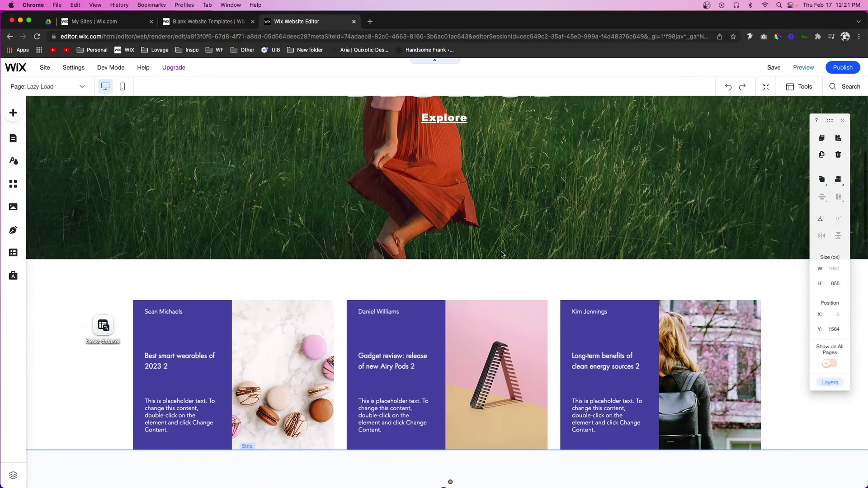
scroll(501, 254, down, 4)
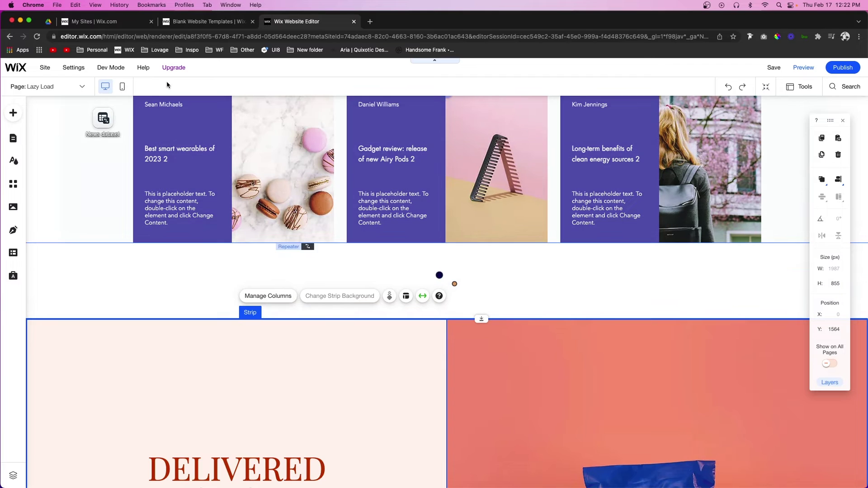
mouse_move(111, 68)
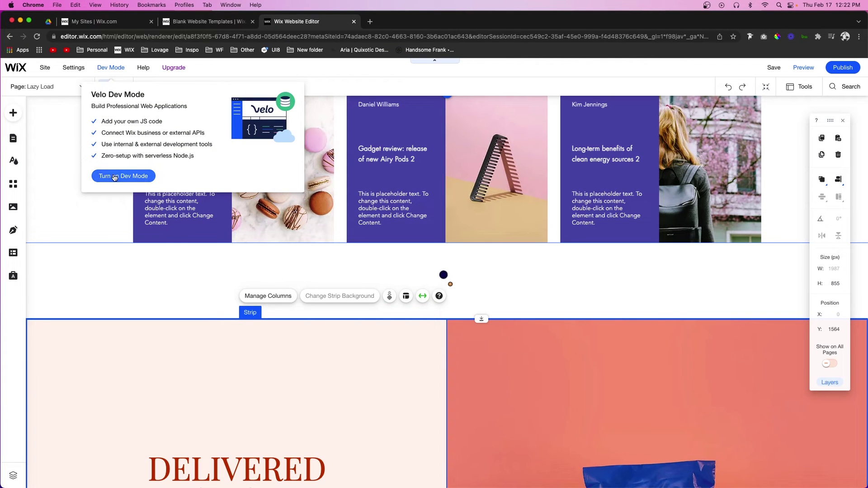